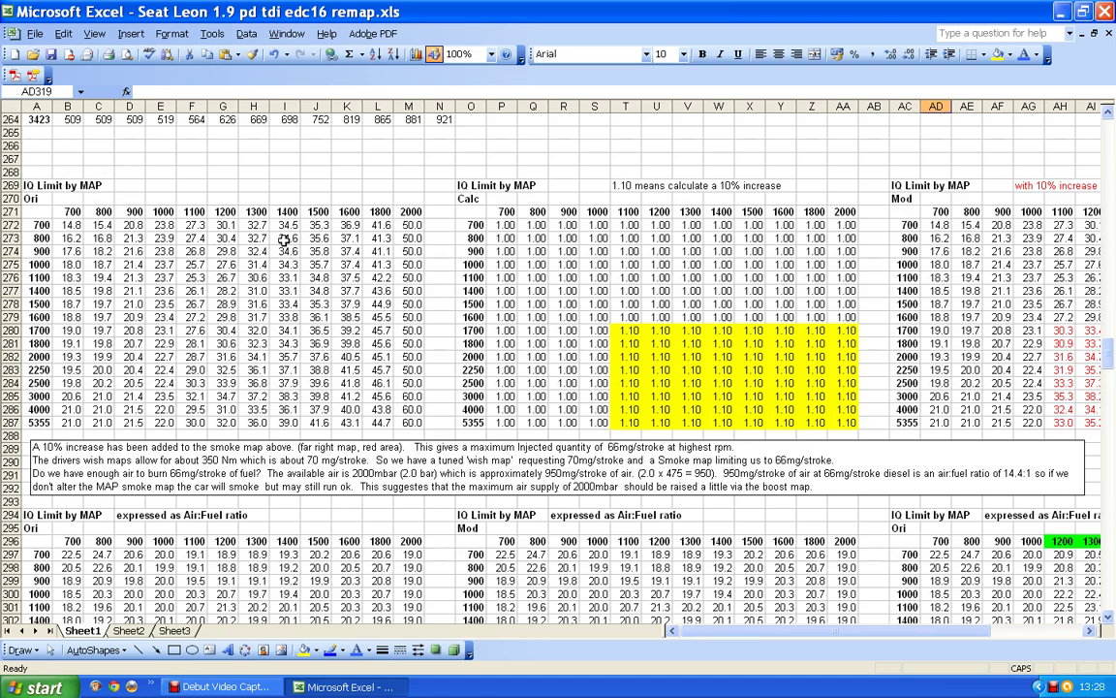
Step: Examine the original, calculation and 10% increase IQ Limit by MAP tables together with their air:fuel ratio versions
scroll(249, 224, down, 1)
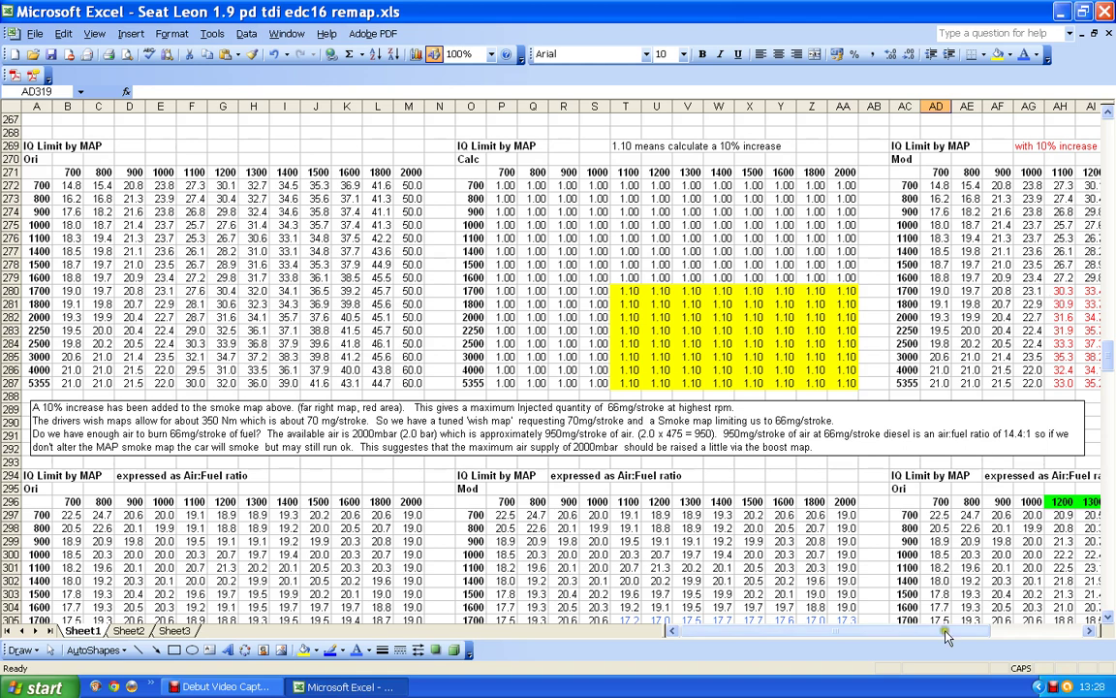
drag(948, 635, 980, 635)
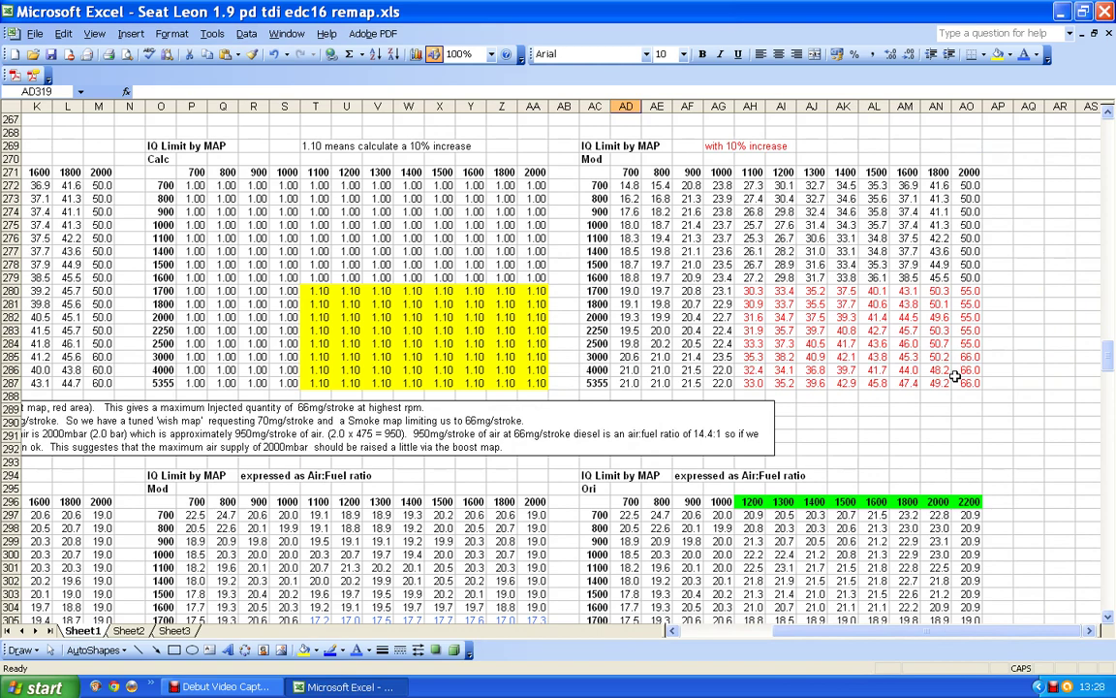
scroll(955, 376, down, 5)
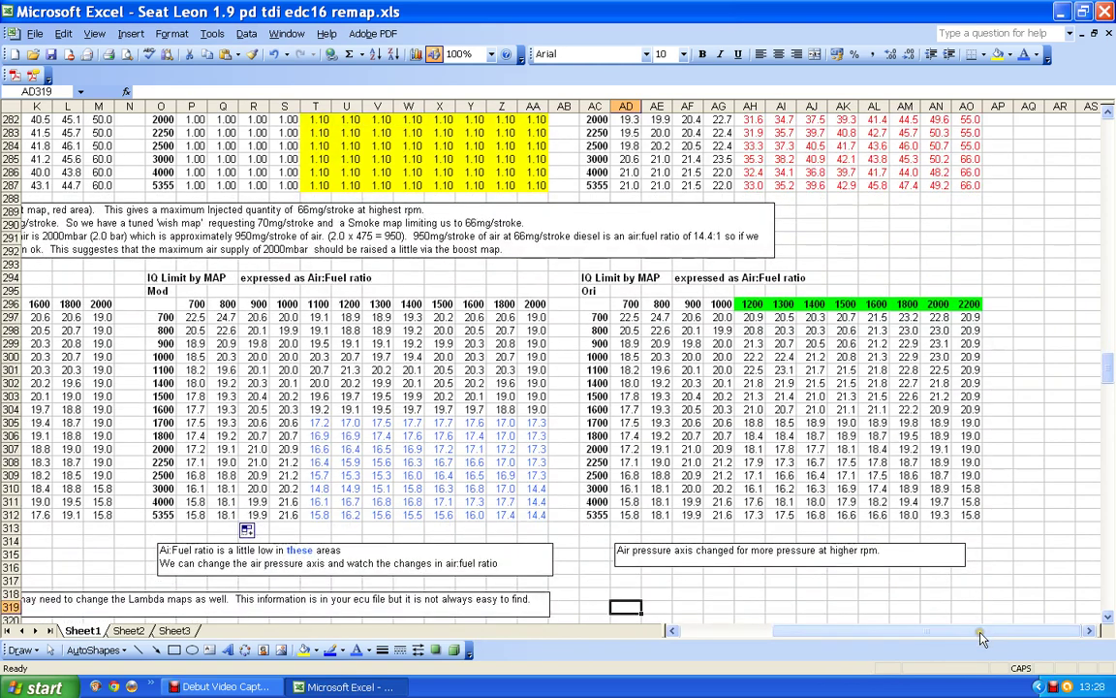
drag(981, 637, 801, 635)
scroll(290, 315, up, 1)
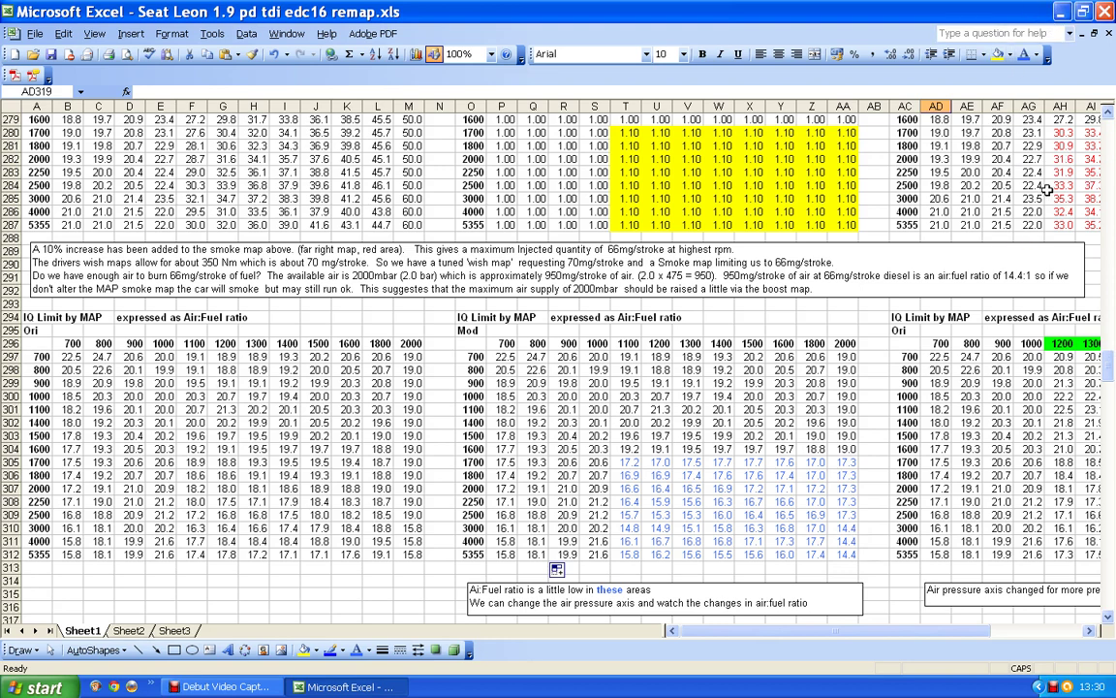
scroll(944, 172, up, 2)
drag(946, 632, 1070, 628)
scroll(947, 269, up, 3)
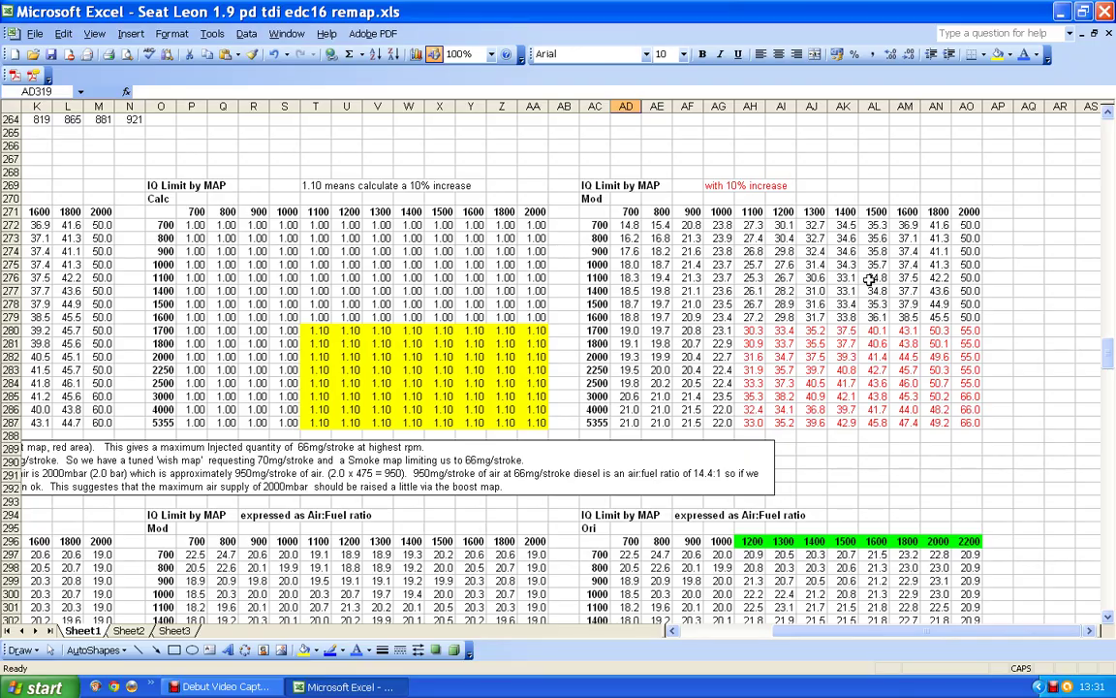
Step: Review the Boost 1 and Boost 2 maps and the lambda-based tables, and return to the IQ Limit by MAP air:fuel tables
scroll(871, 278, down, 20)
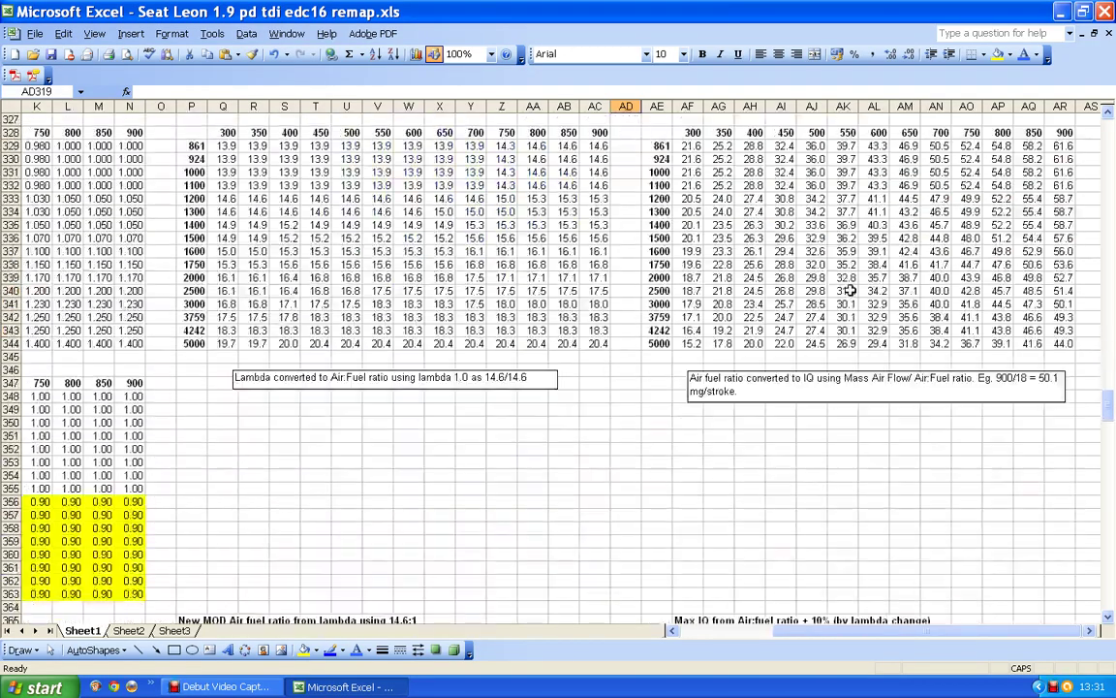
scroll(848, 290, down, 20)
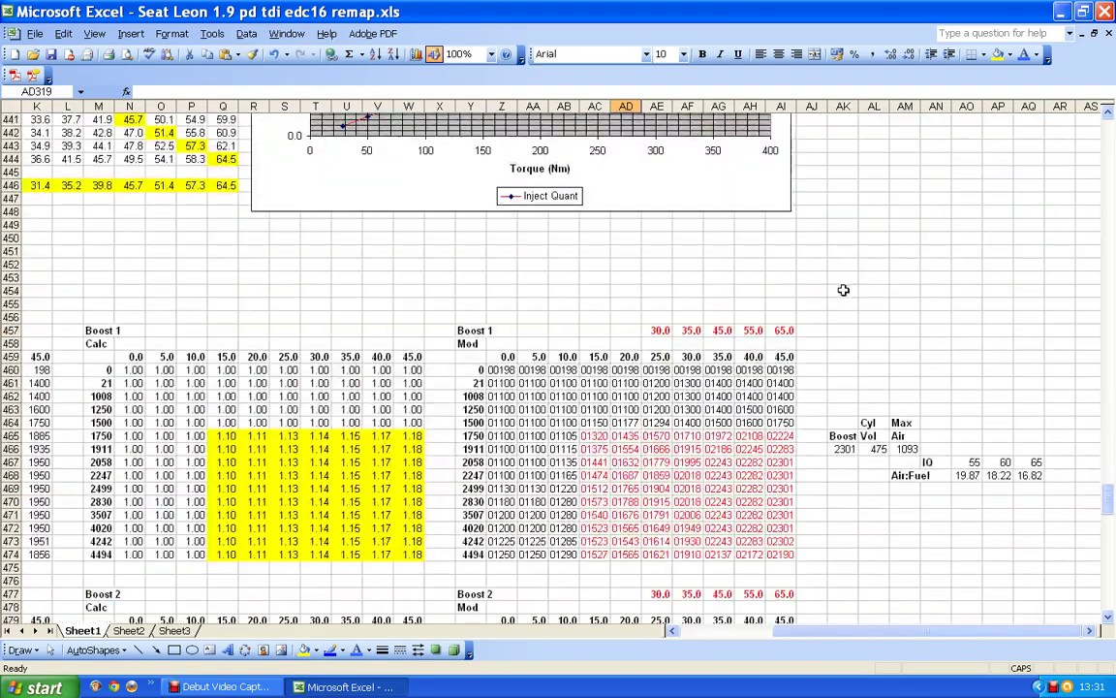
scroll(843, 290, up, 3)
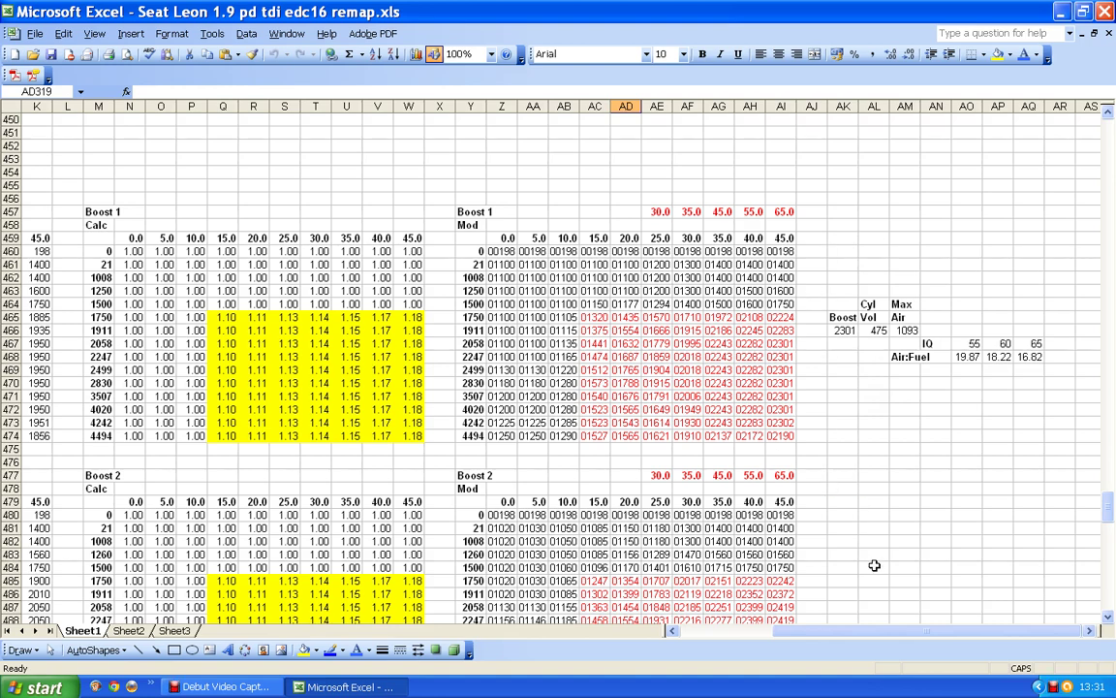
scroll(845, 414, down, 1)
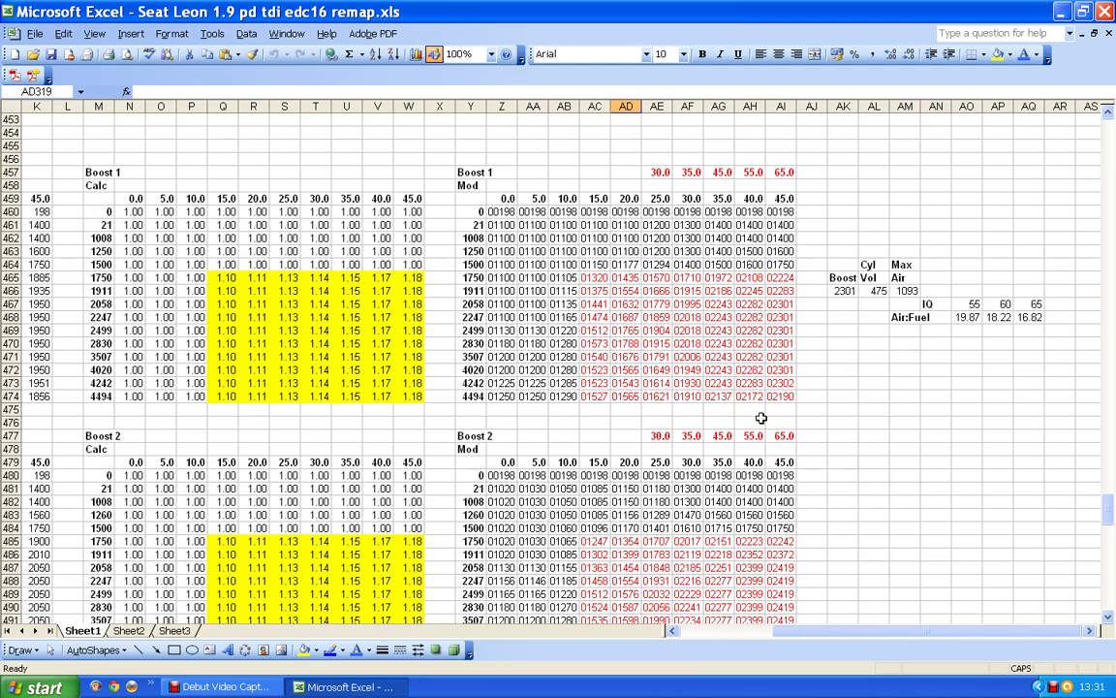
scroll(761, 418, up, 20)
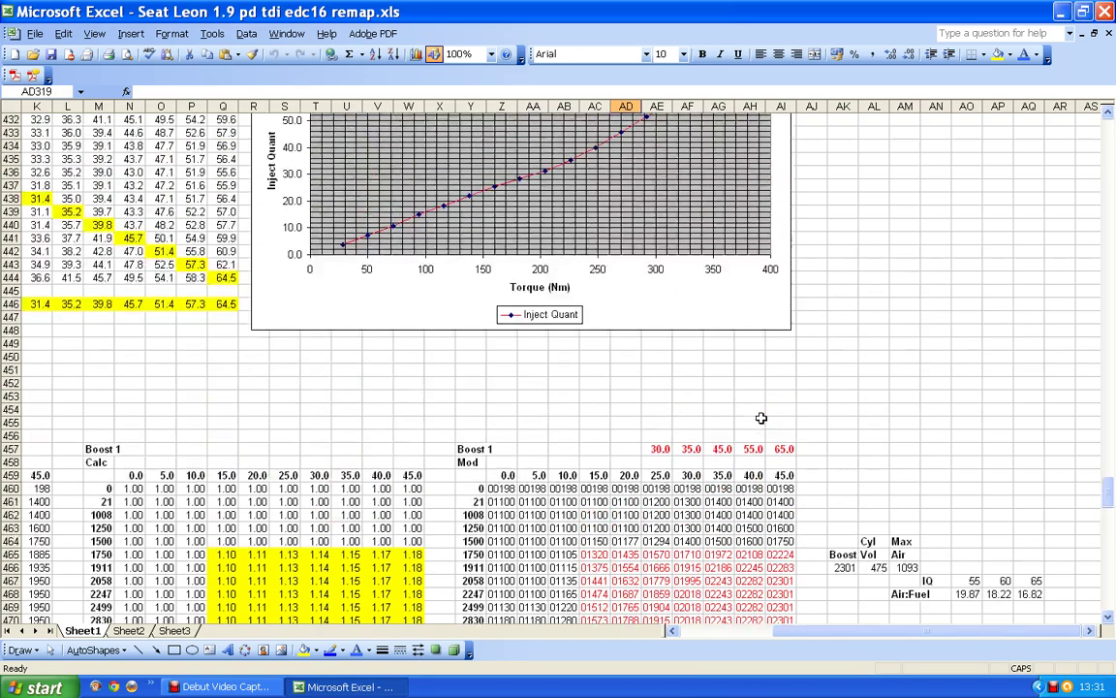
scroll(761, 418, up, 2)
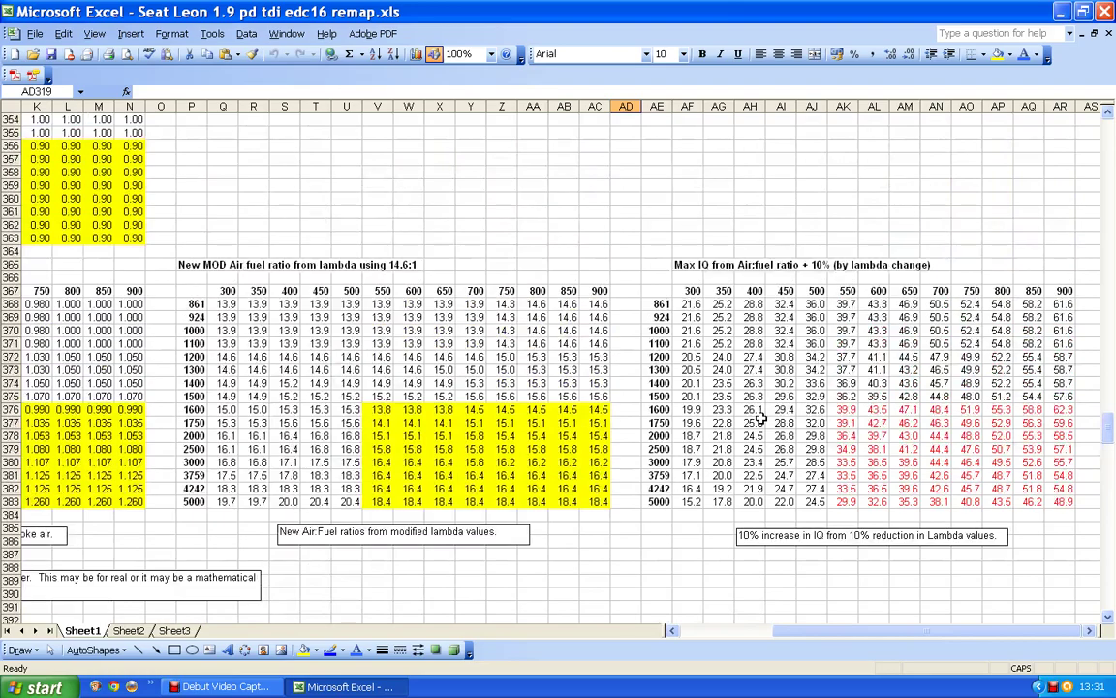
scroll(761, 417, up, 10)
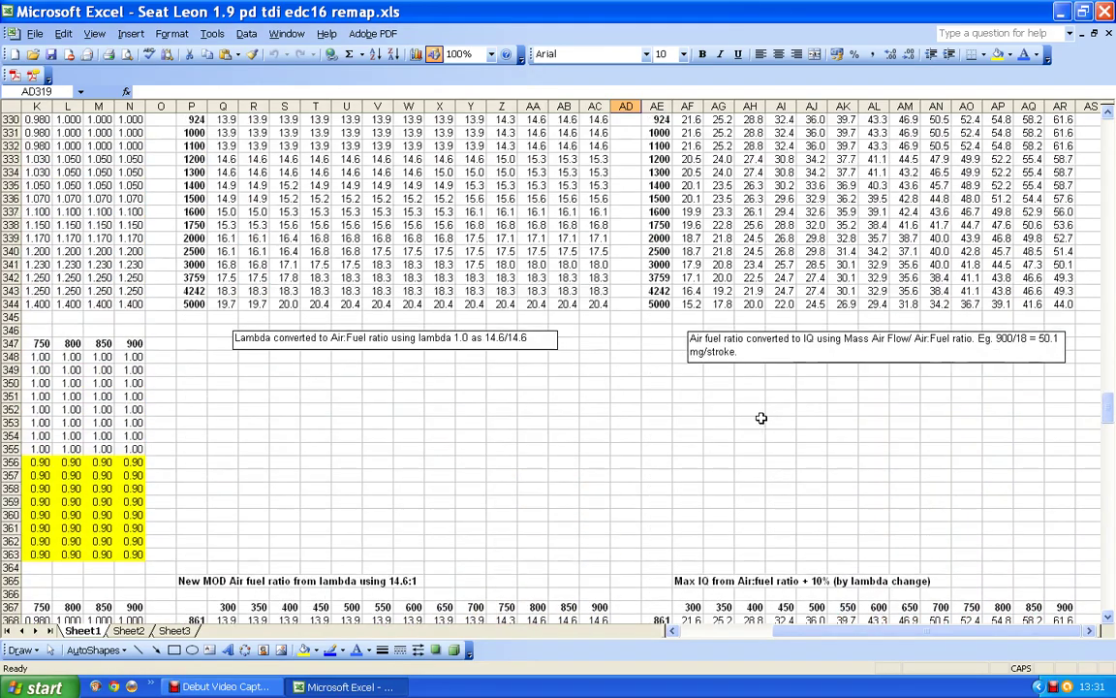
scroll(761, 417, up, 16)
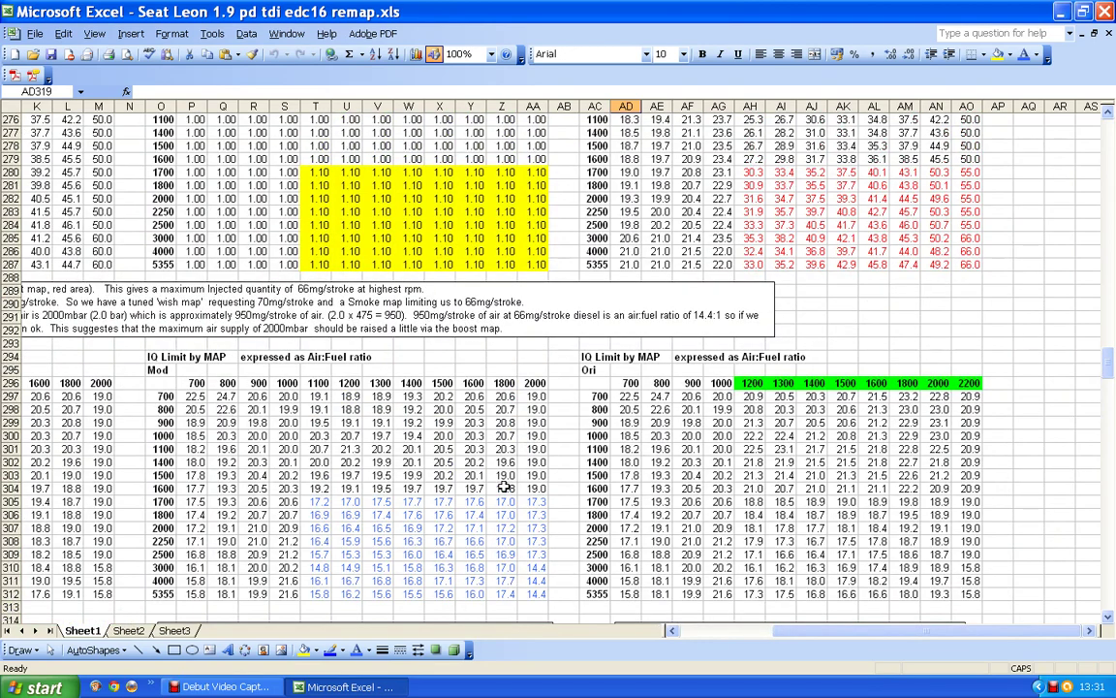
Step: Set the highest value on the green air pressure axis, cell AO296, to 2000
scroll(444, 479, down, 1)
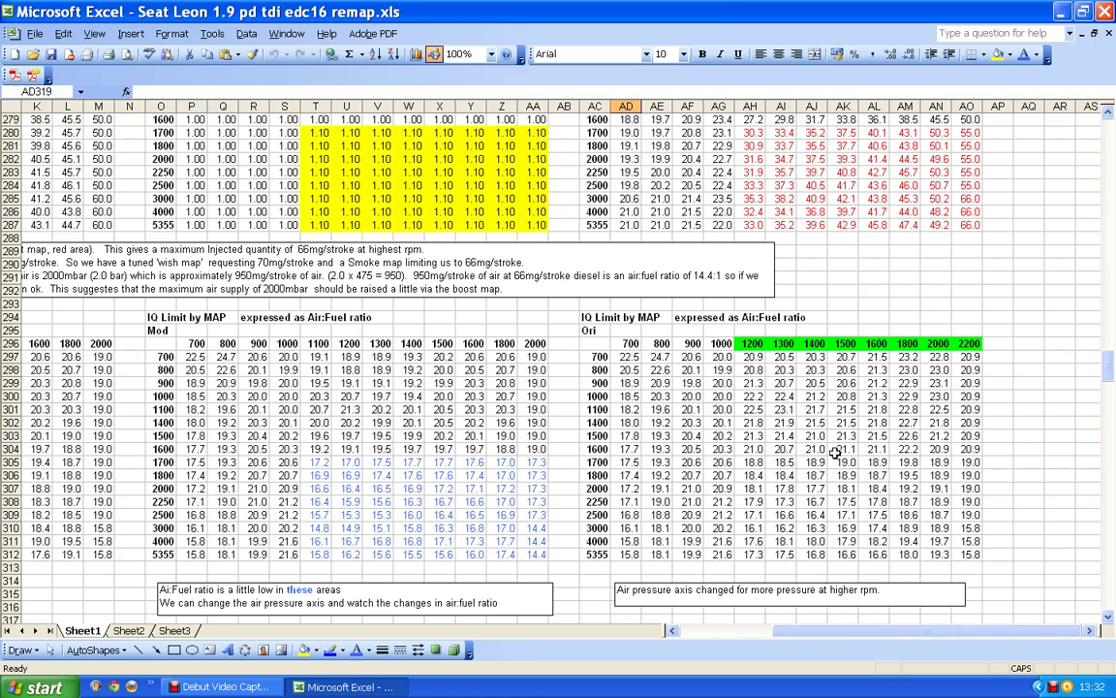
scroll(822, 357, down, 1)
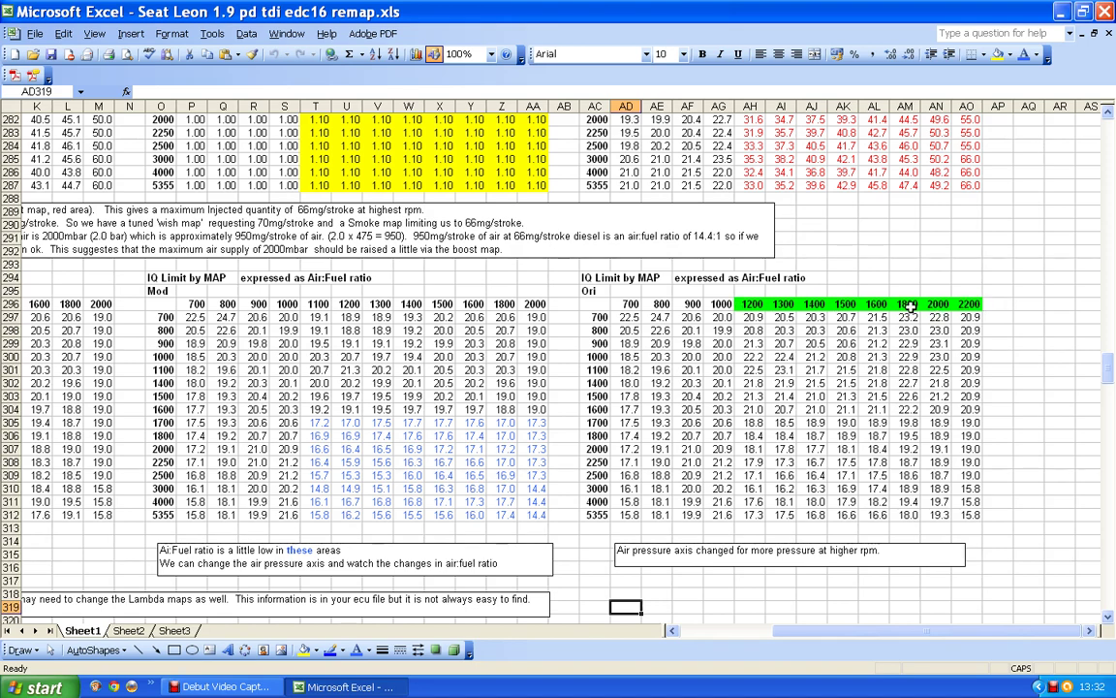
click(977, 304)
text(2)
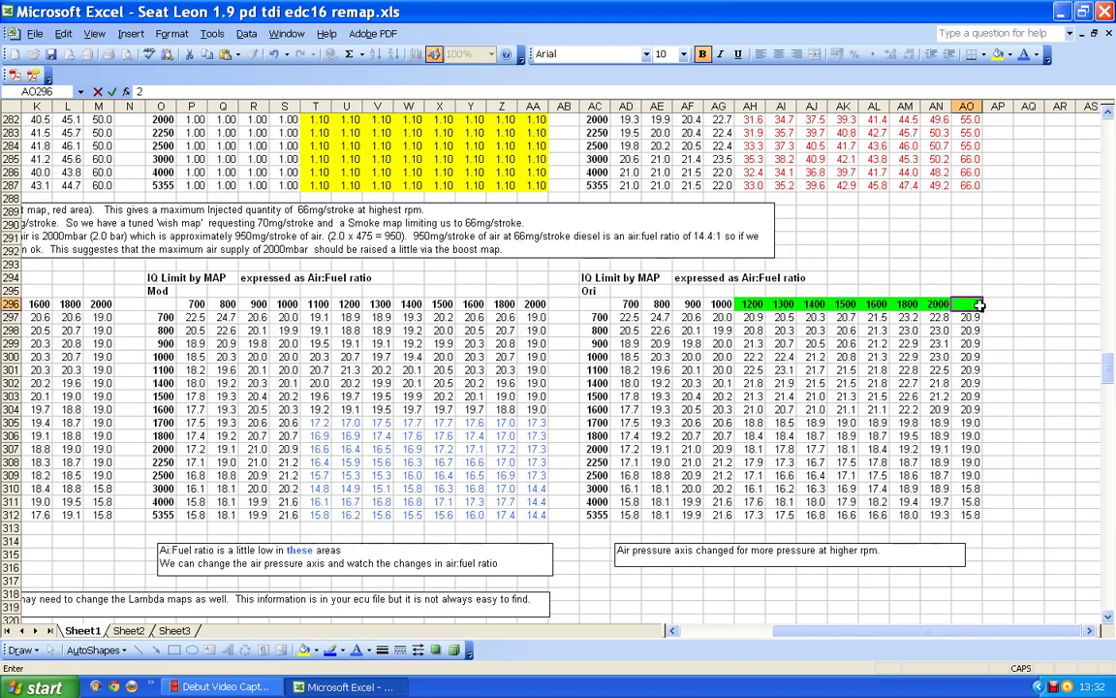
text(000)
key(Return)
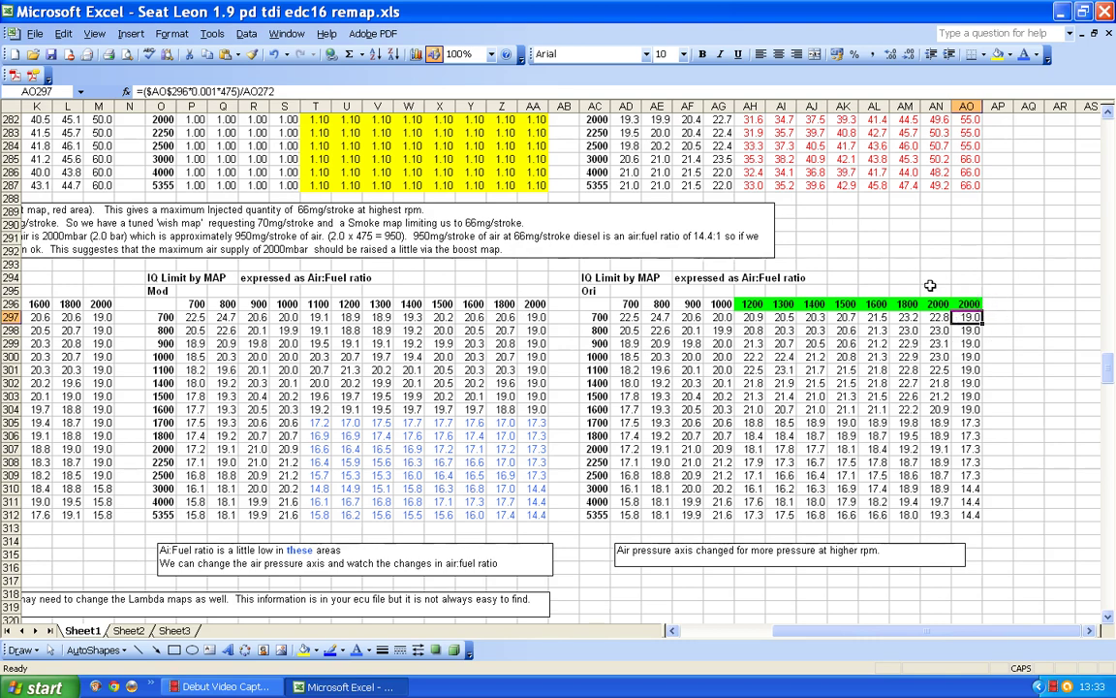
Step: Set the highest air pressure axis value in cell AO296 to 2200
click(967, 304)
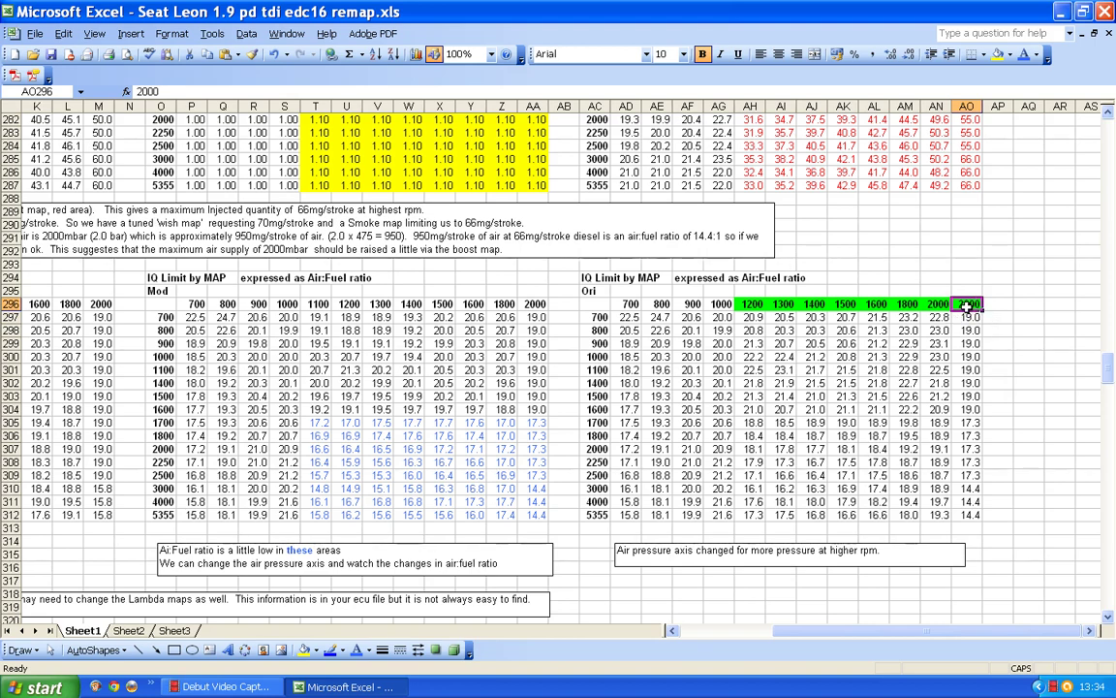
text(2200)
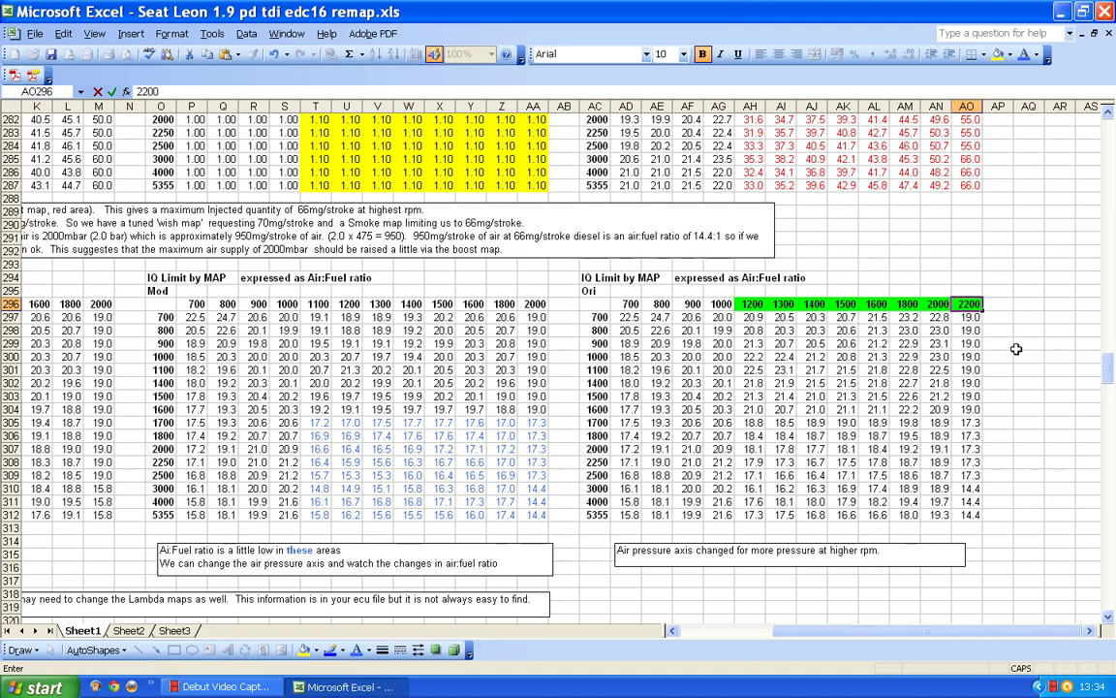
key(Return)
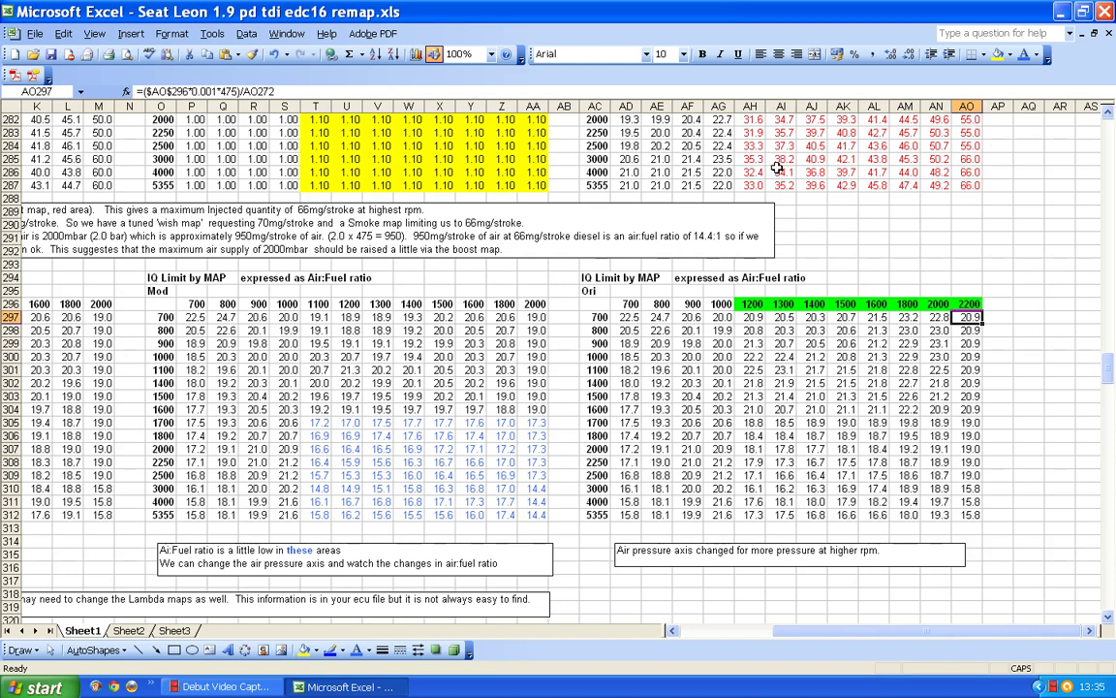
Step: Copy the green air pressure axis values 1200 to 2200 from AH296:AO296 into row 270 above the Mod IQ Limit by MAP axis, starting at AH270
scroll(954, 189, up, 2)
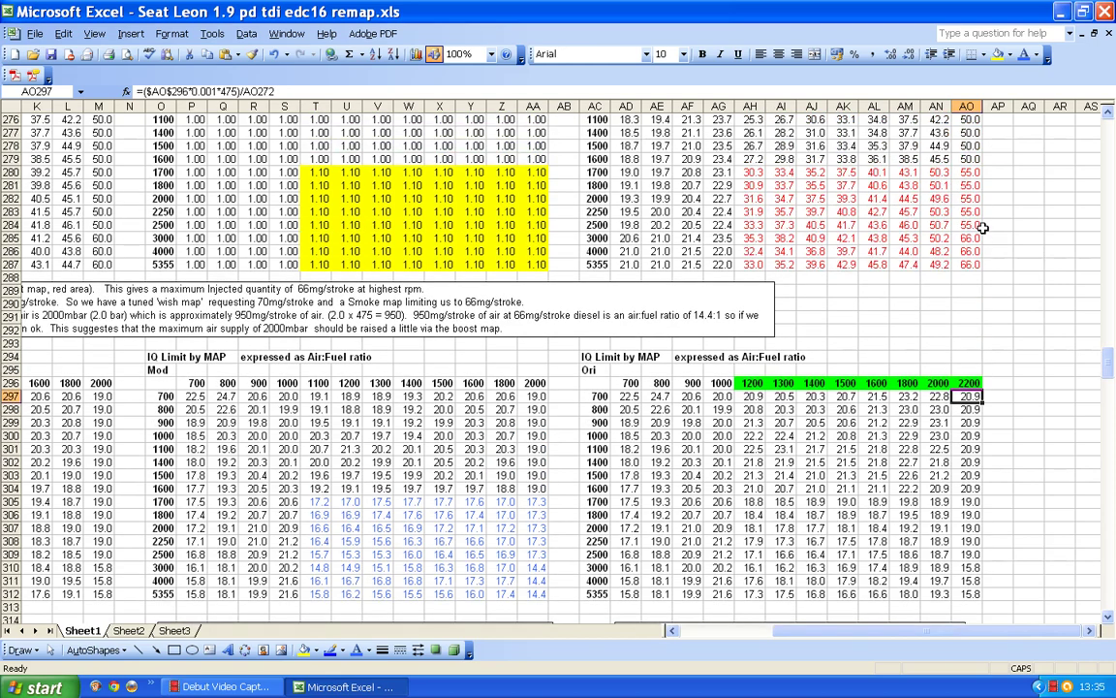
scroll(948, 455, up, 2)
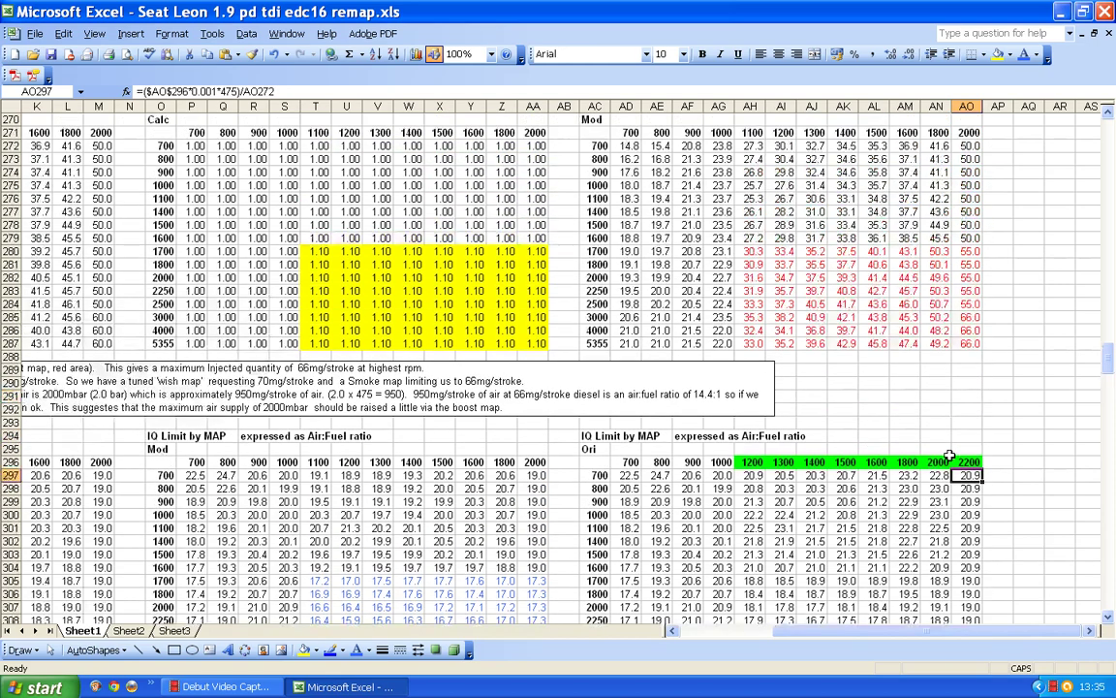
scroll(949, 453, up, 1)
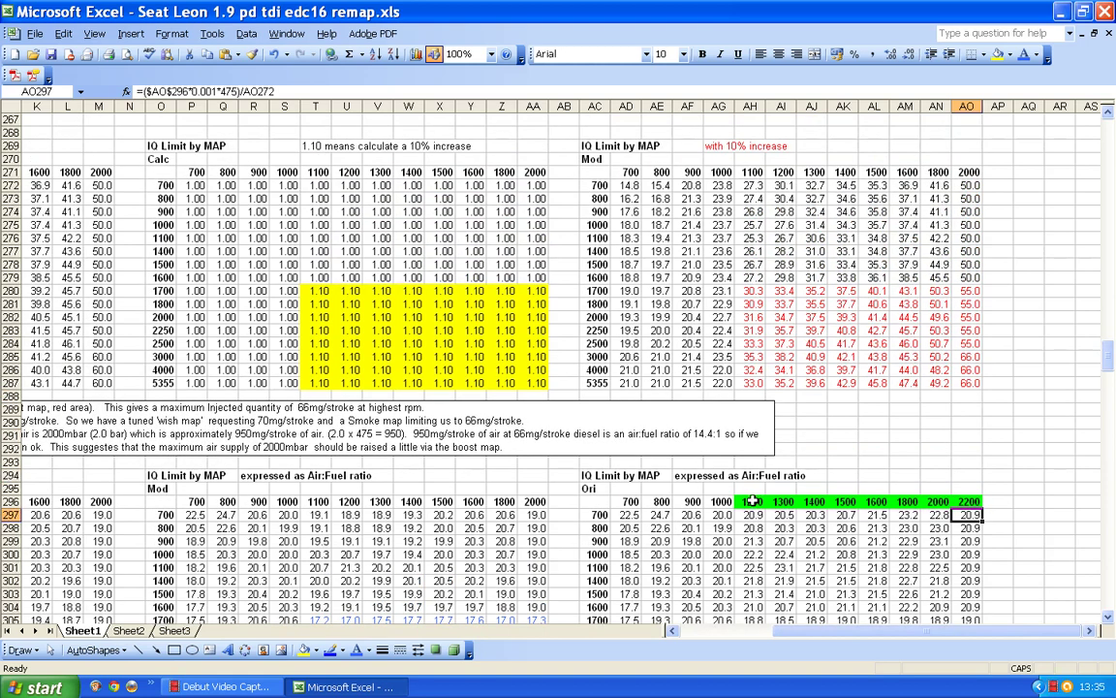
drag(752, 501, 955, 501)
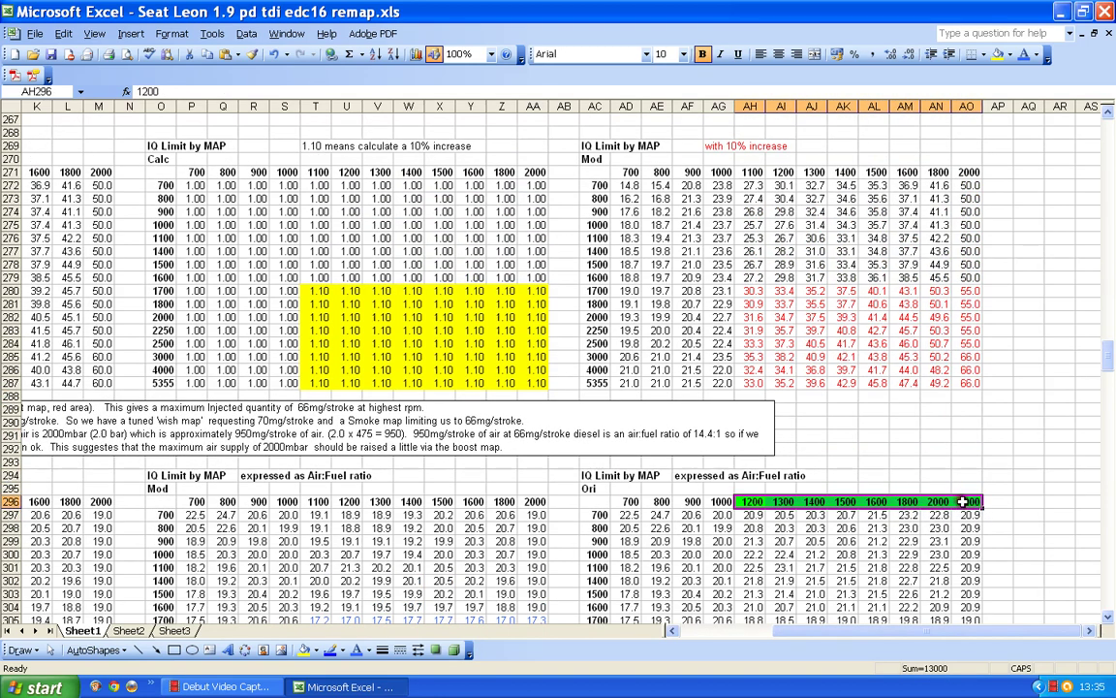
right_click(954, 502)
click(985, 290)
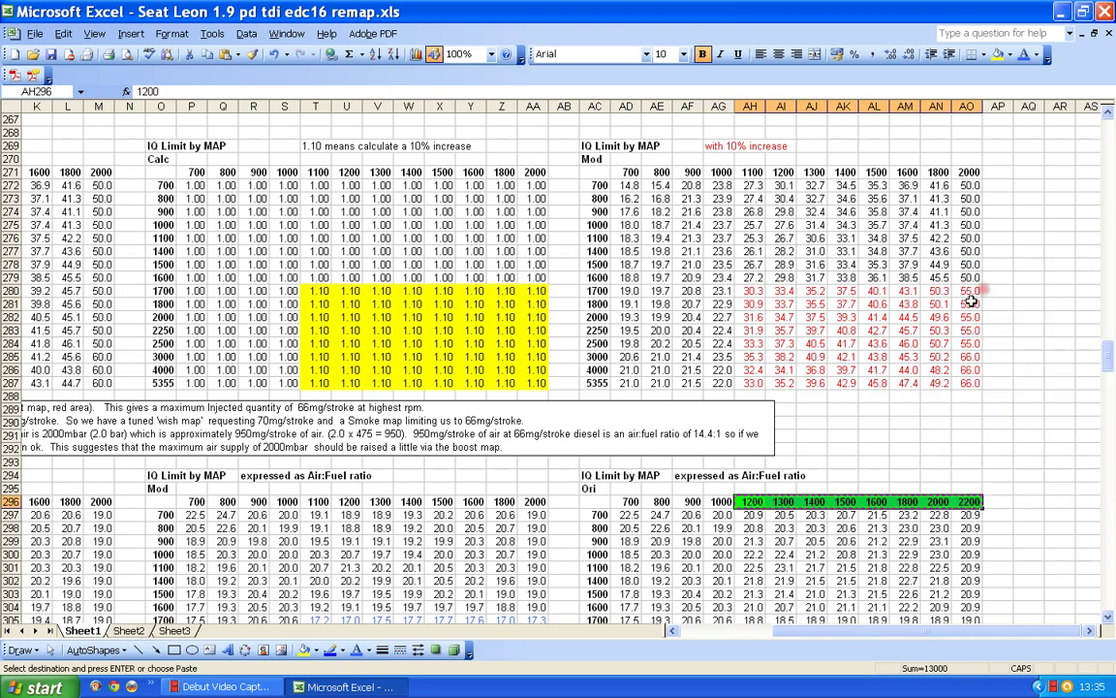
scroll(878, 283, up, 1)
click(757, 198)
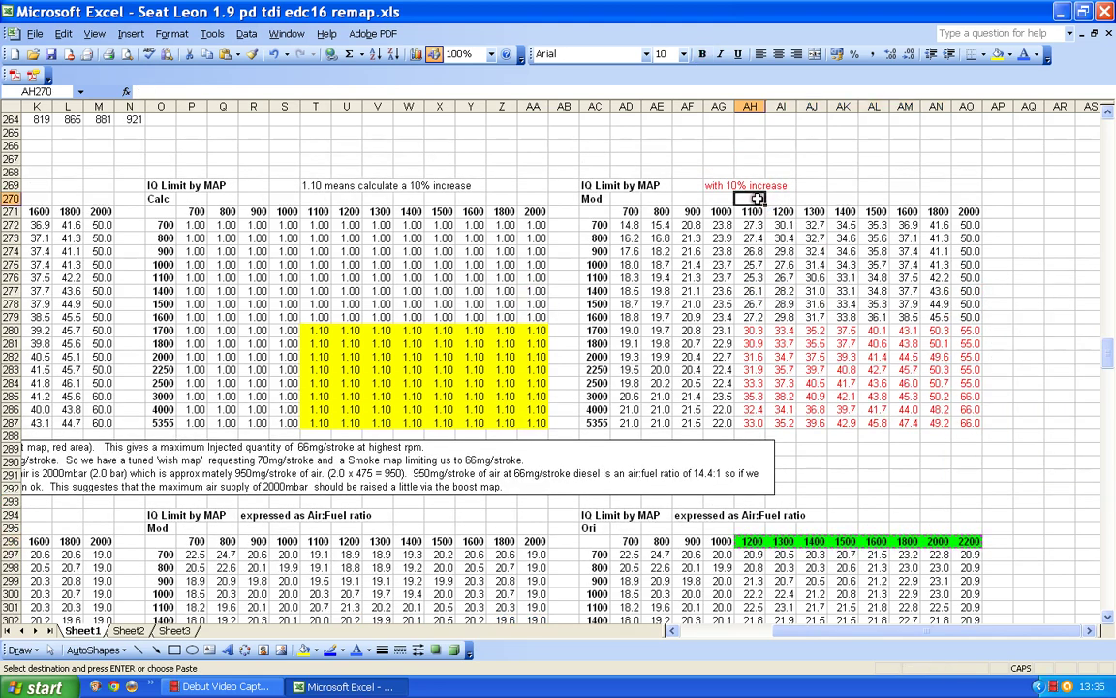
right_click(757, 198)
click(775, 242)
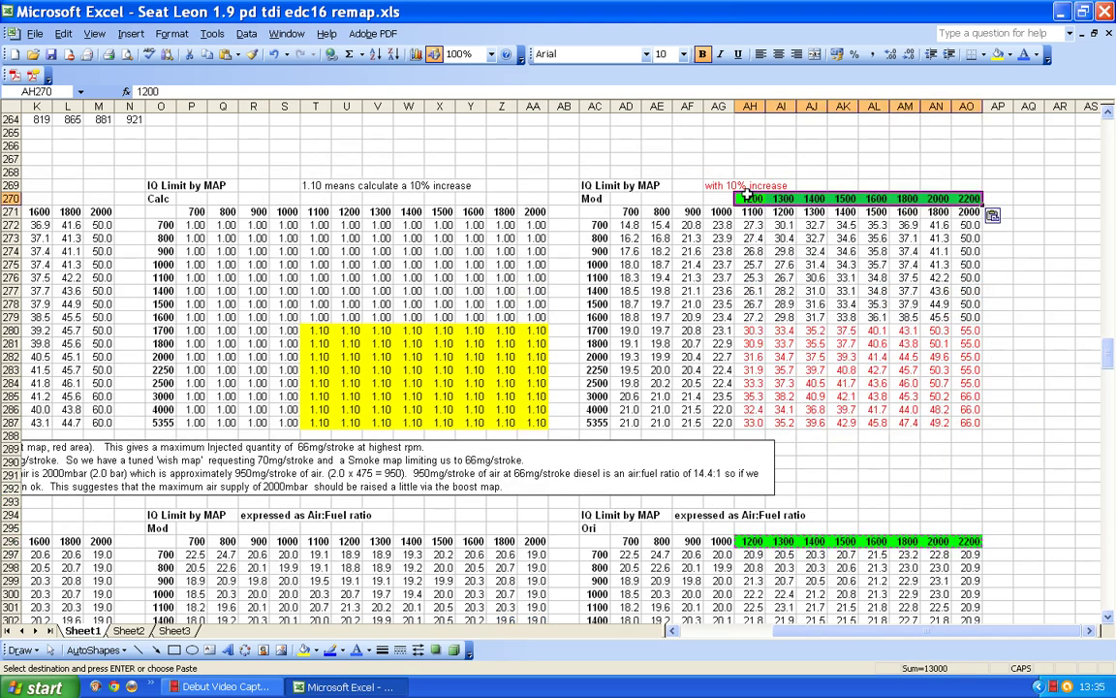
click(1029, 159)
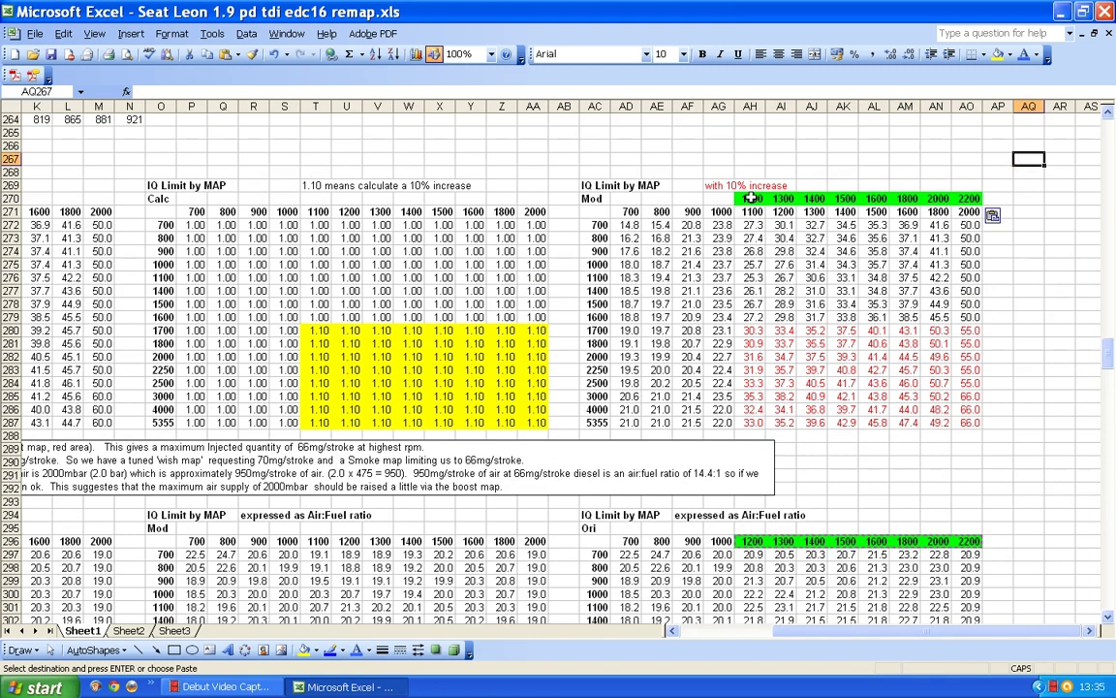